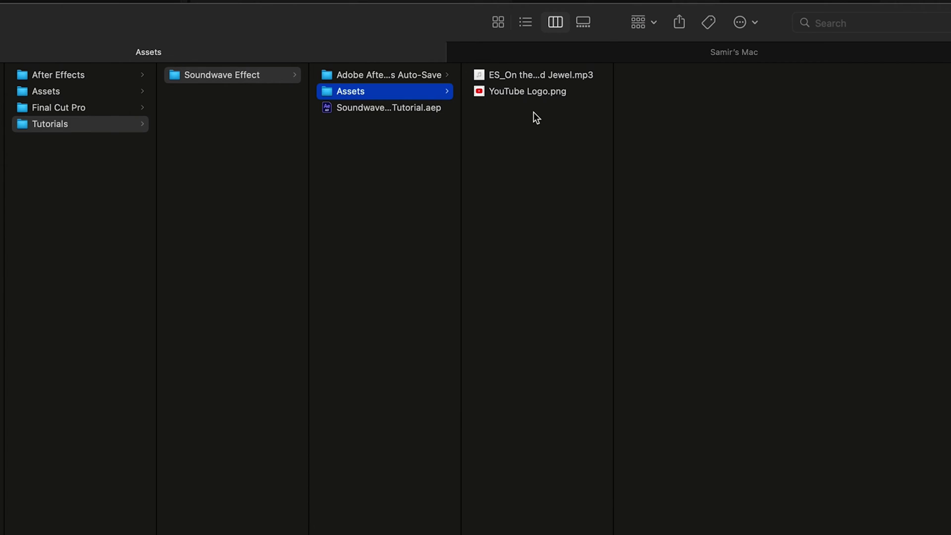
Step: Import YouTube Logo.png and the ES_On the Trail mp3 from Finder into the Project panel
left_click(530, 94)
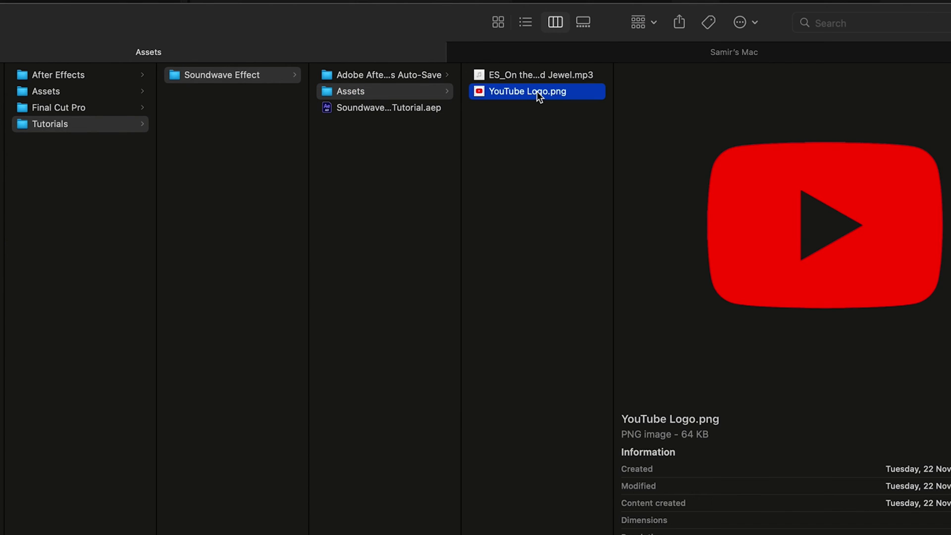
left_click_drag(537, 92, 0, 0)
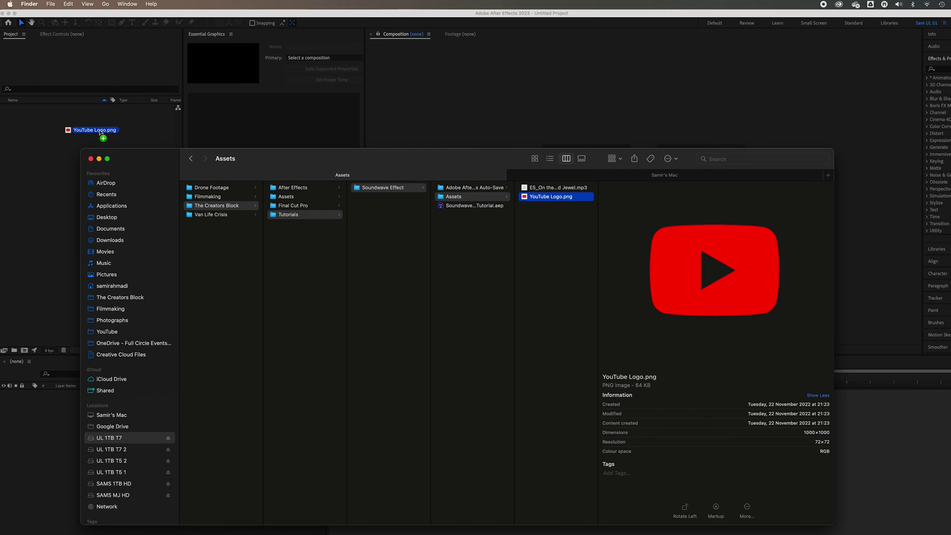
left_click_drag(100, 132, 99, 133)
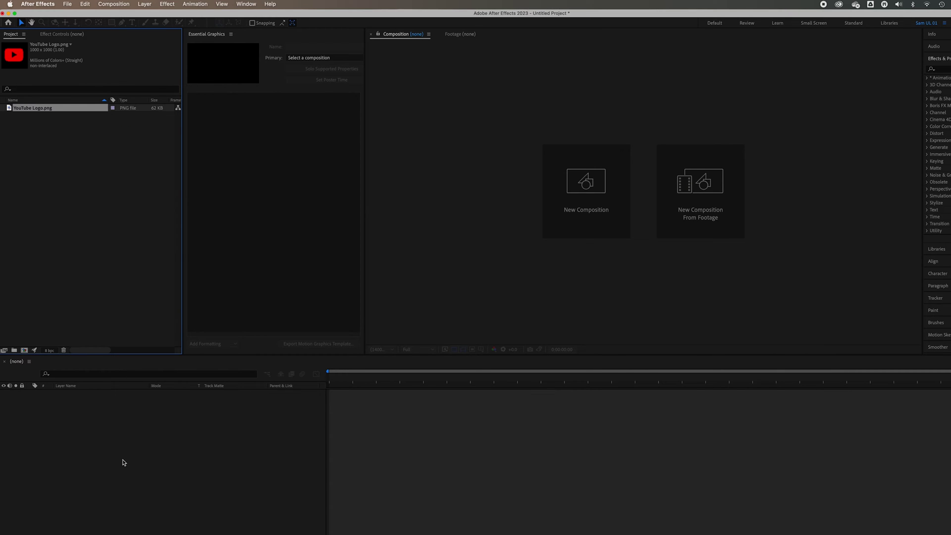
key("super+Tab")
left_click(549, 190)
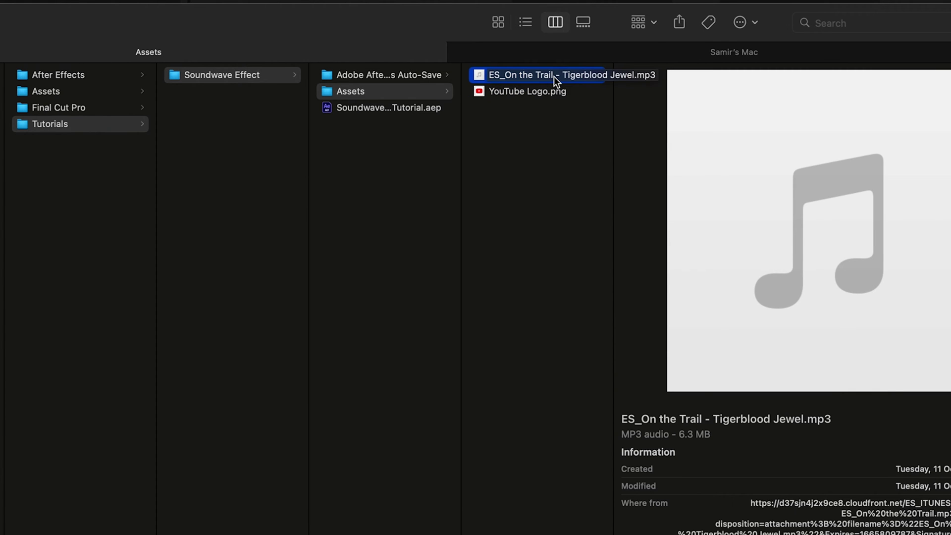
left_click_drag(555, 76, 74, 132)
Step: Create a new composition with a 0:00:30:00 duration named 'Waveform Efffect'
right_click(41, 149)
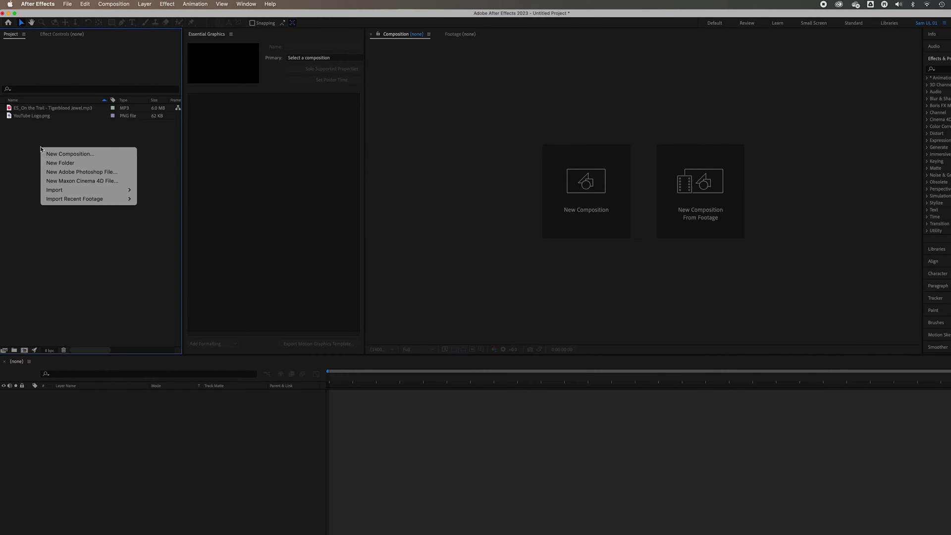
left_click(60, 153)
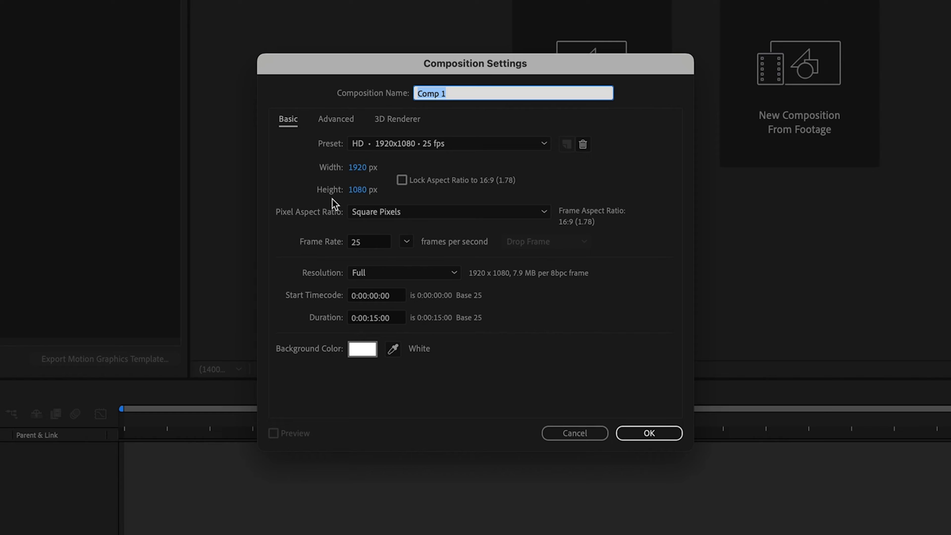
left_click(379, 320)
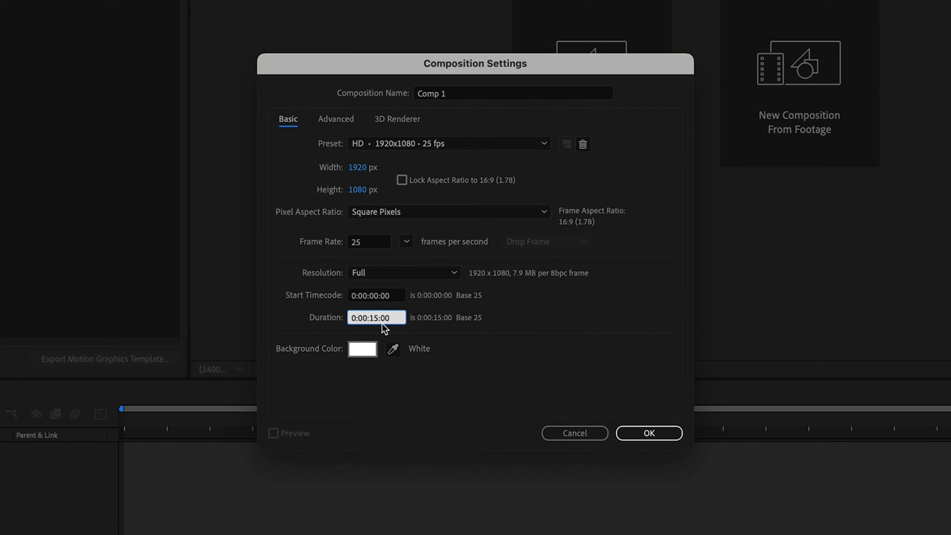
key("BackSpace")
key("BackSpace")
type("30")
left_click(458, 93)
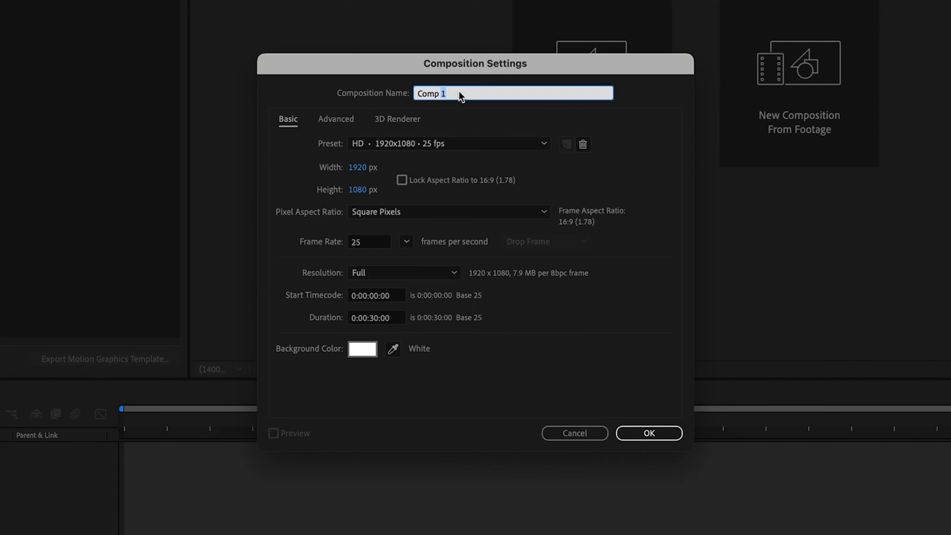
key("BackSpace")
key("BackSpace")
key("BackSpace")
key("BackSpace")
key("BackSpace")
key("BackSpace")
type("Waveform Efffect")
left_click(657, 428)
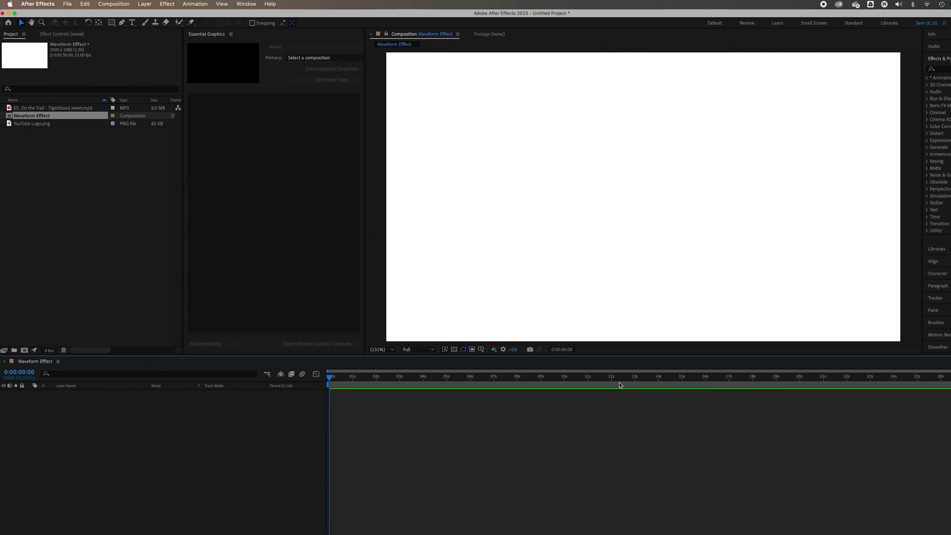
Step: Add the YouTube logo and the mp3 music track to the composition timeline
left_click_drag(32, 123, 71, 421)
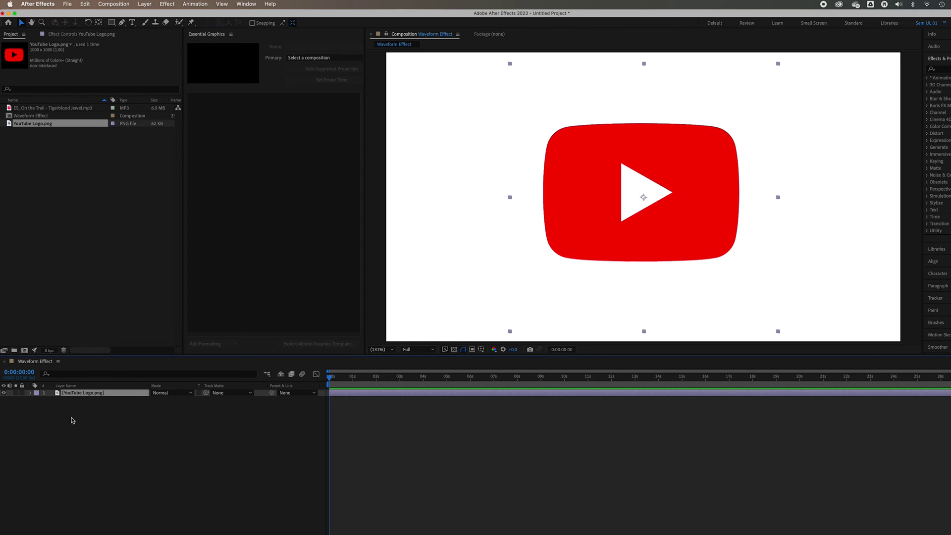
left_click(72, 420)
left_click(57, 110)
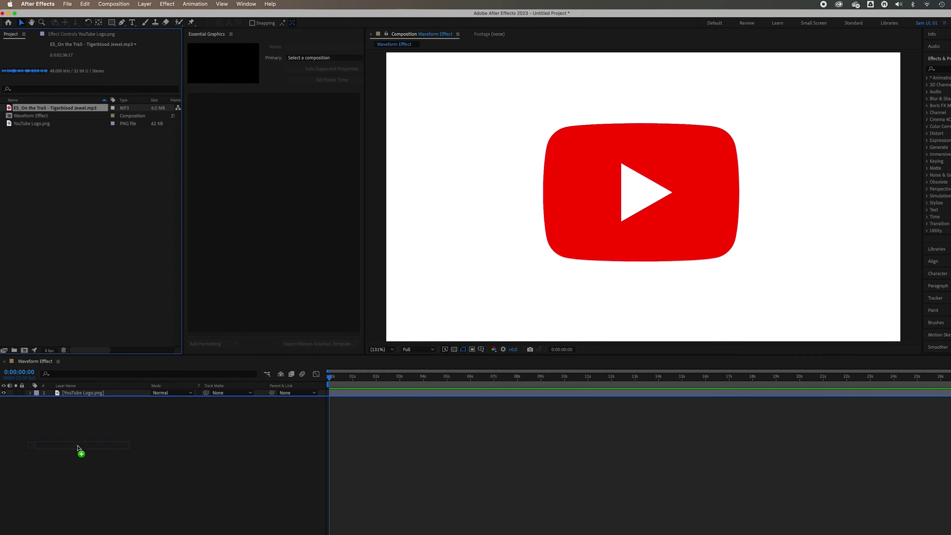
key("super+slash")
Step: Auto-trace the YouTube logo layer into mask outlines via Layer > Auto-trace
key("super+Down")
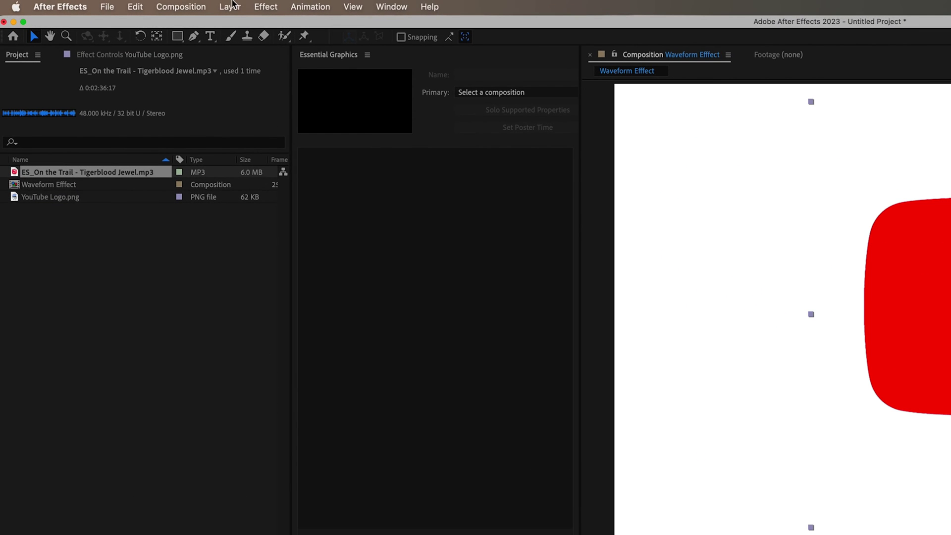
left_click(232, 6)
left_click(282, 440)
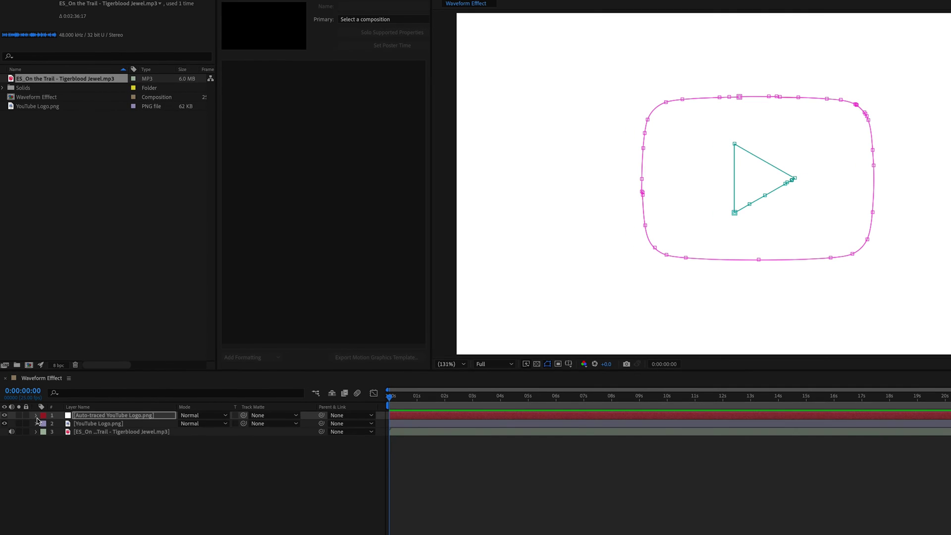
Step: Expand the auto-traced layer to reveal Mask 1 and Mask 2, zooming in on the outline
left_click(35, 419)
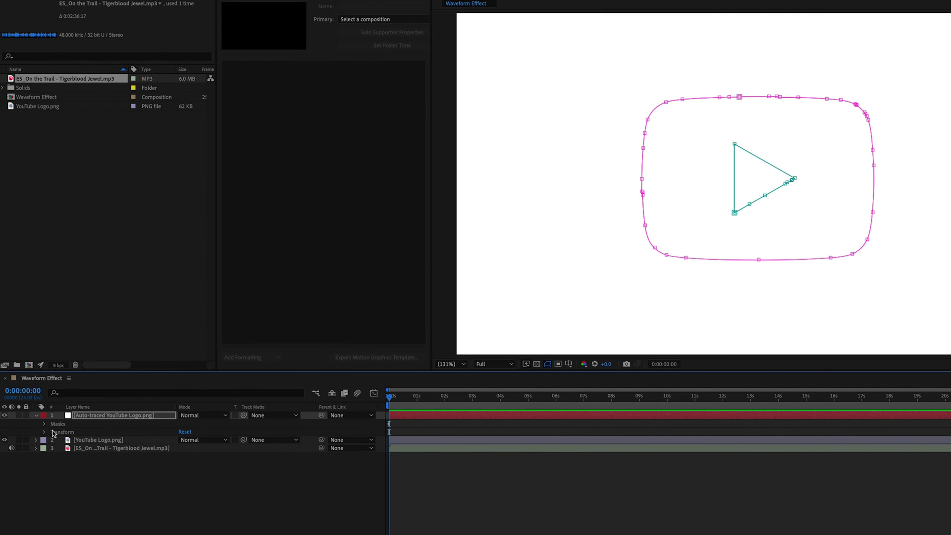
left_click(45, 424)
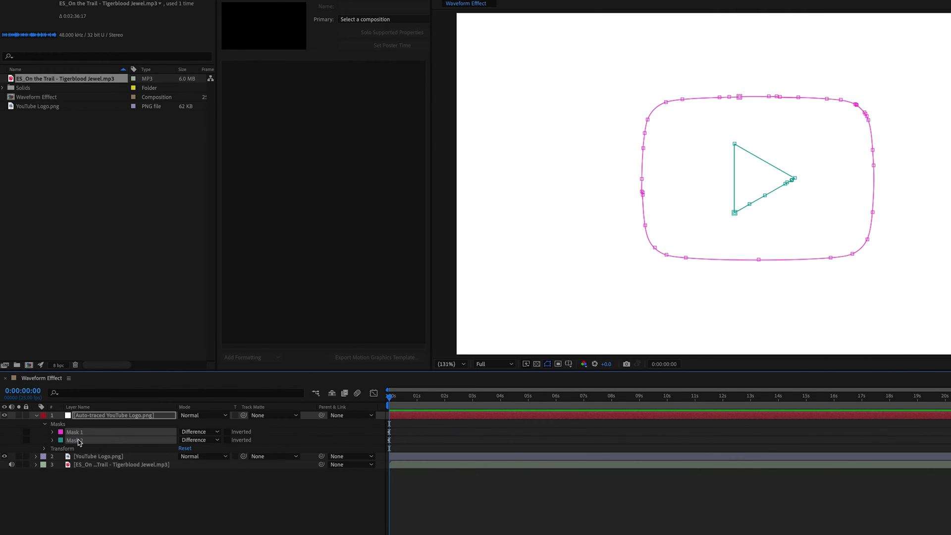
key("ctrl+t")
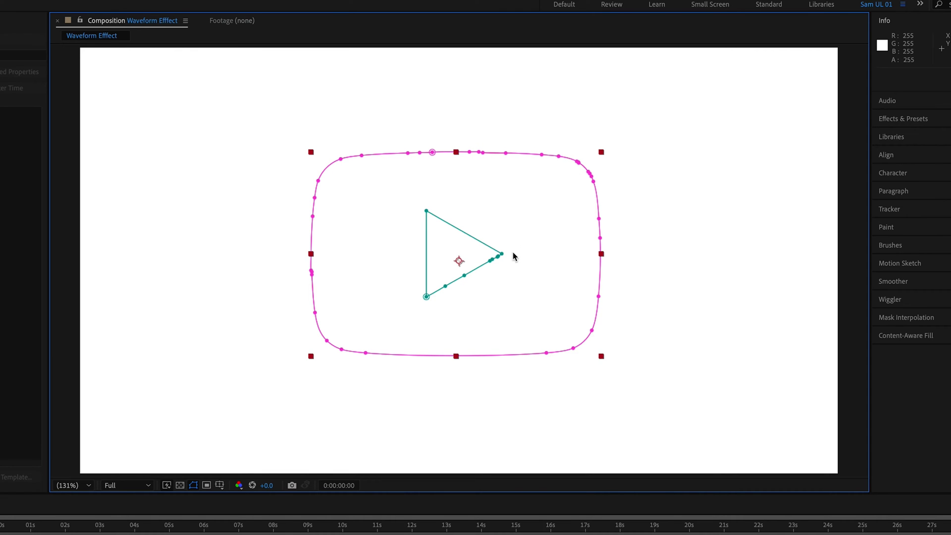
key("period")
key("period")
left_click_drag(242, 336, 401, 351)
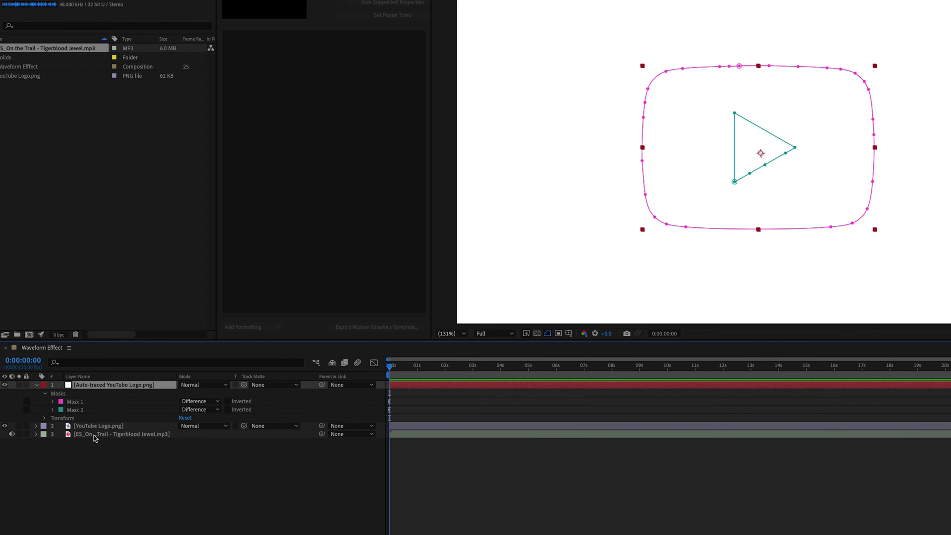
Step: Show the music layer's waveform and shift the layer so the audio starts at 0
left_click(96, 436)
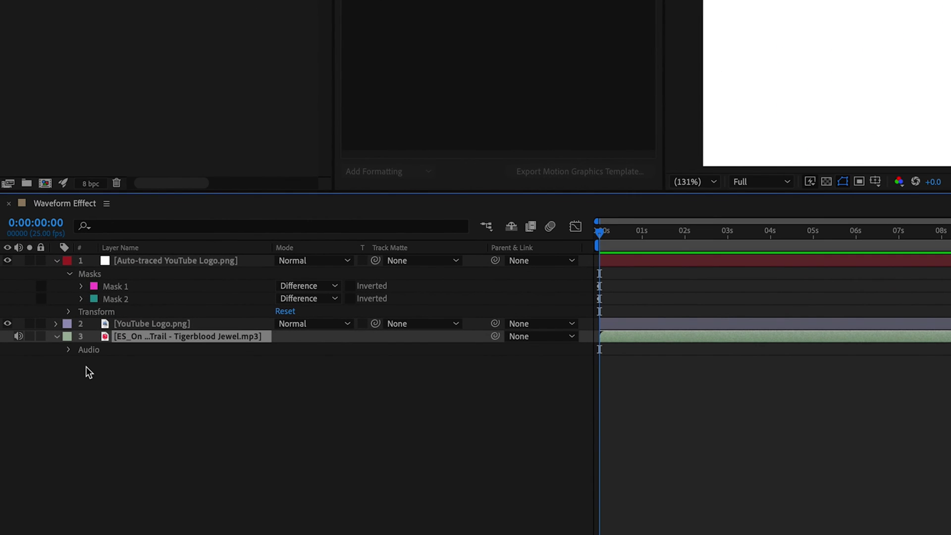
left_click(68, 349)
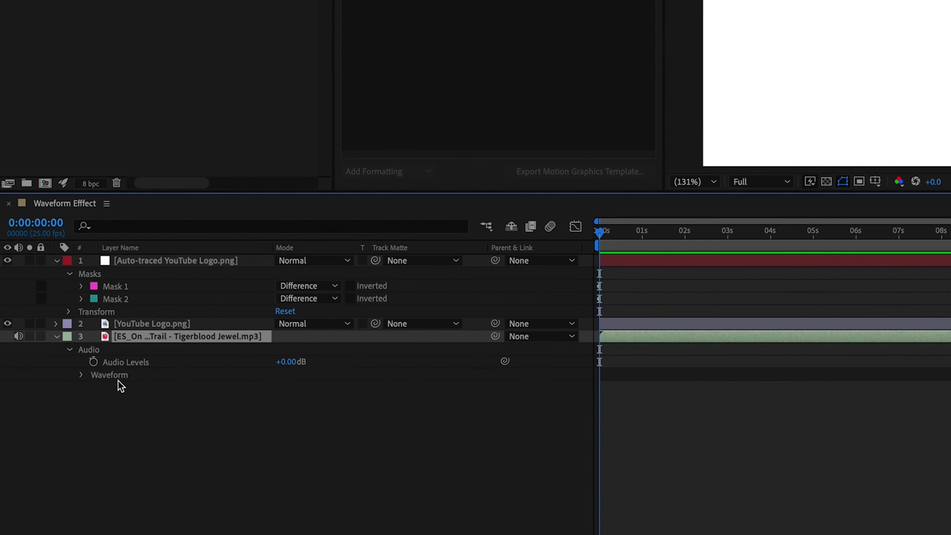
left_click(82, 375)
left_click(656, 230)
left_click_drag(712, 337, 655, 339)
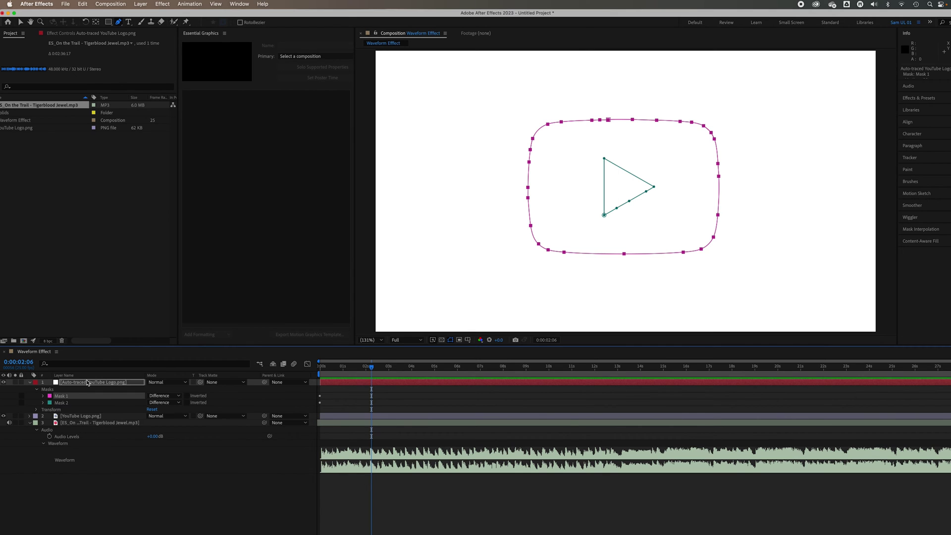
Step: Apply Effect > Generate > Audio Spectrum to the auto-traced logo layer
left_click(87, 382)
left_click(163, 4)
mouse_move(233, 125)
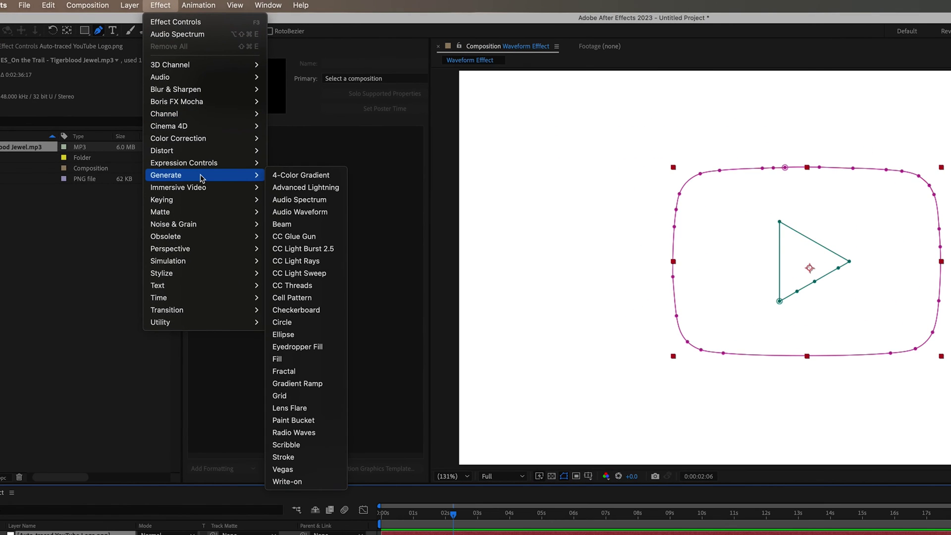
left_click(329, 203)
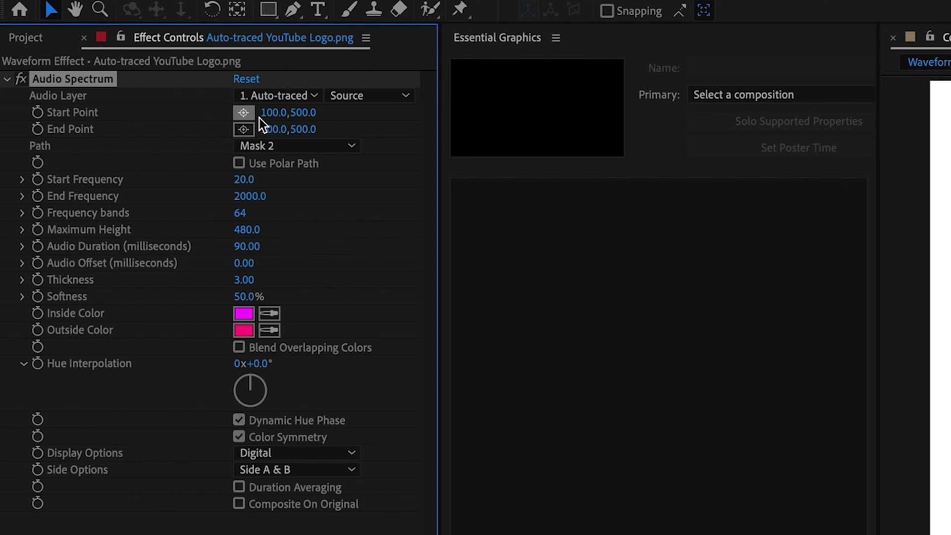
Step: Set Audio Spectrum's Audio Layer to the mp3 and Path to Mask 1, then preview playback
left_click(311, 97)
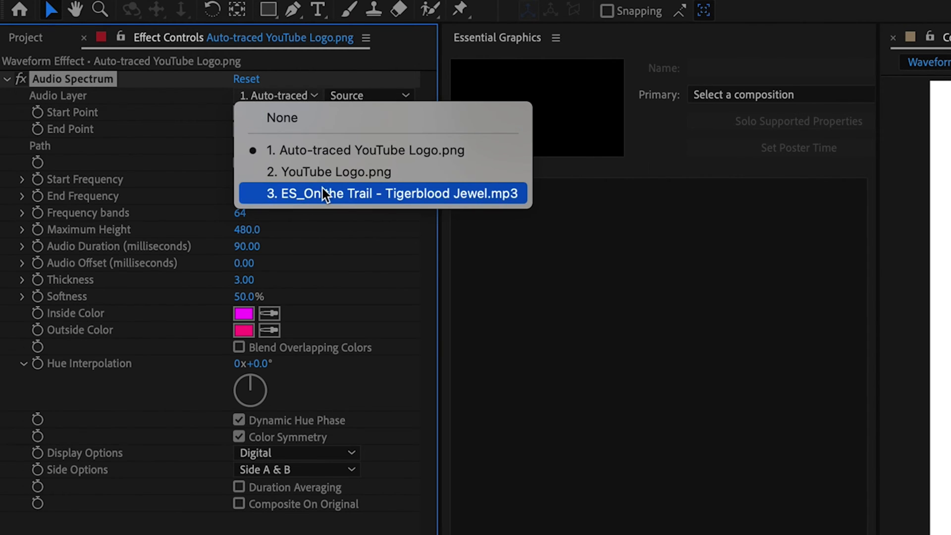
left_click(311, 195)
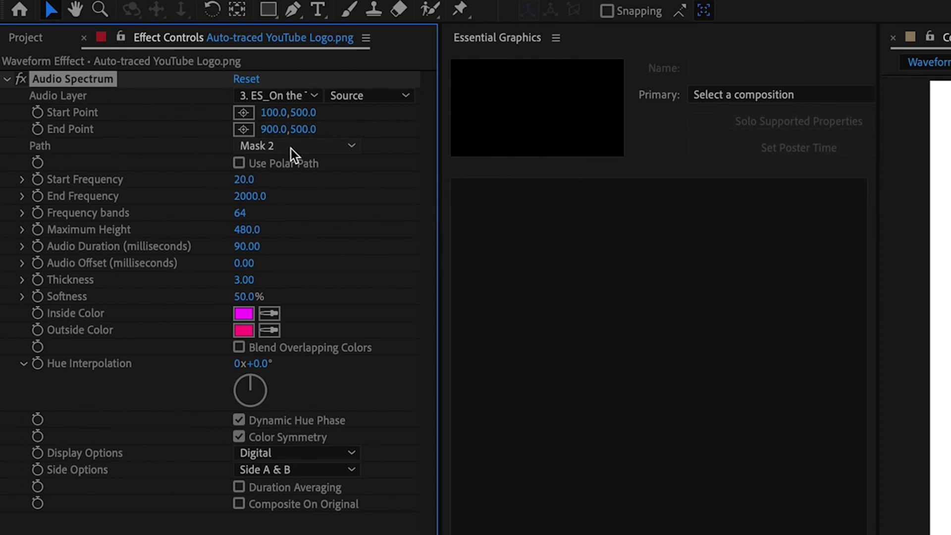
left_click(349, 149)
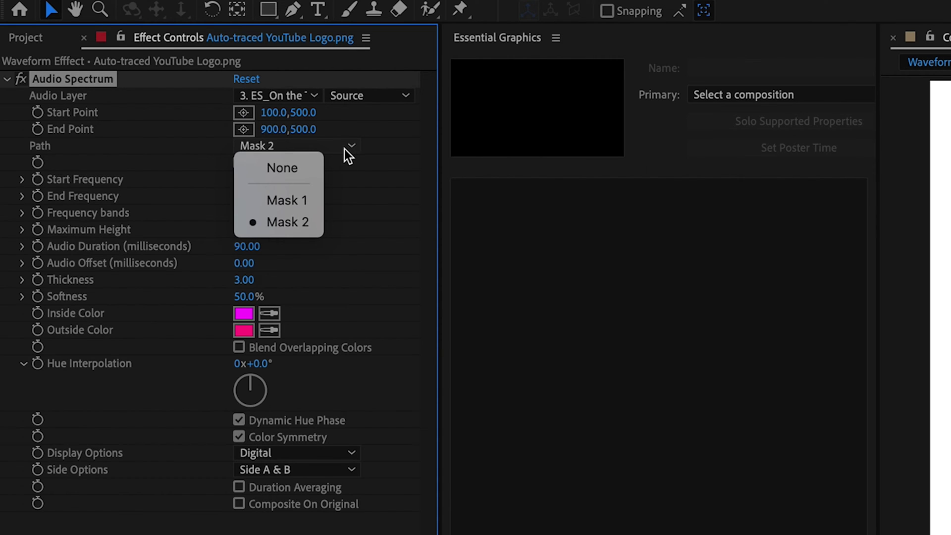
left_click(299, 203)
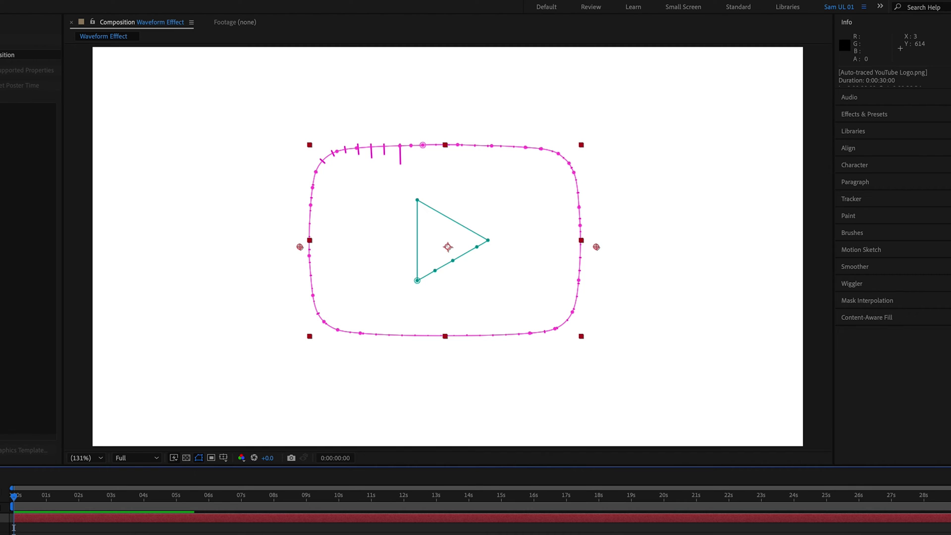
key("space")
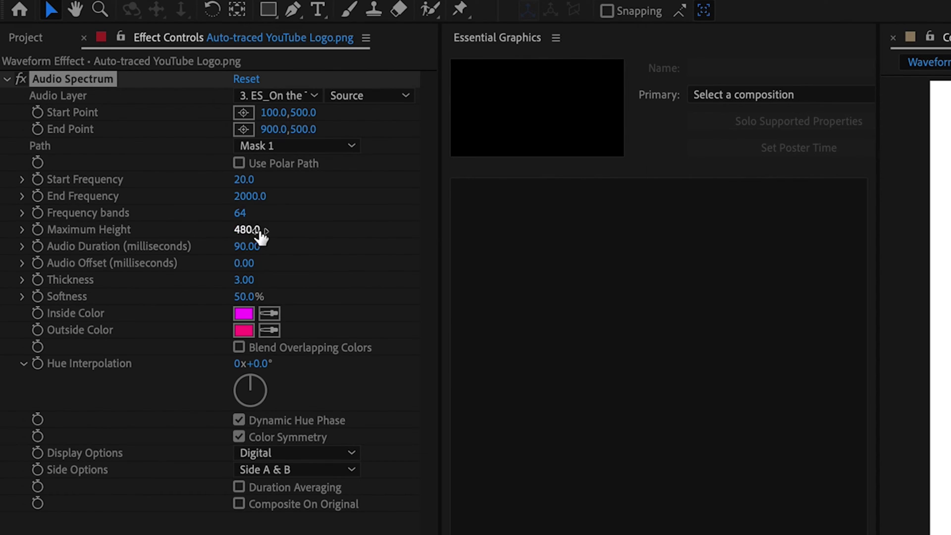
Step: Set Audio Spectrum Frequency bands to 750 and Maximum Height to 3000
left_click_drag(240, 214, 278, 213)
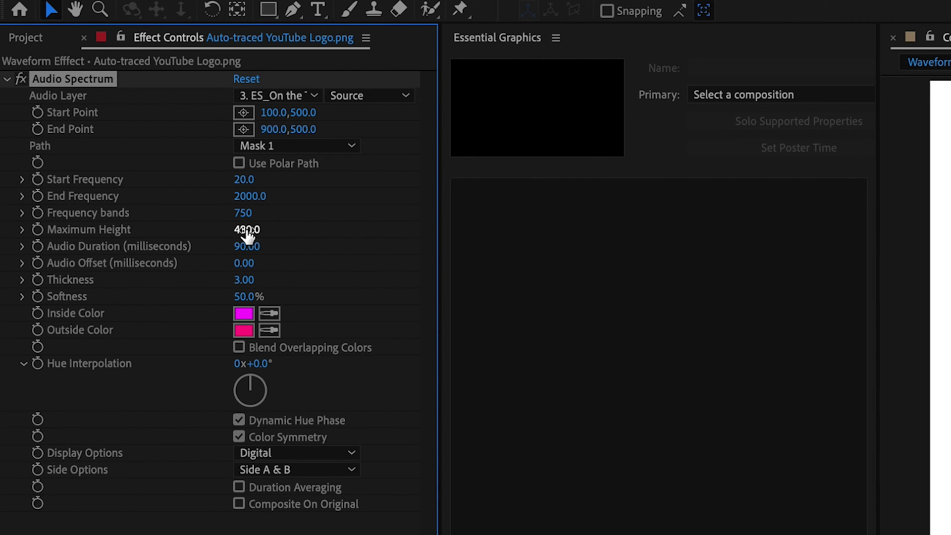
left_click_drag(267, 229, 445, 230)
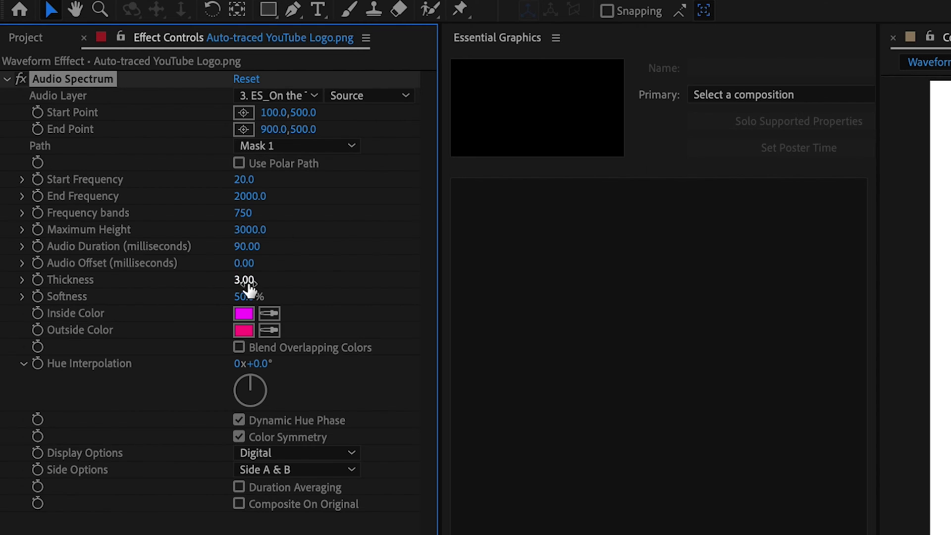
Step: Change the Audio Spectrum Inside Color from magenta to blue 003BFF
mouse_move(139, 160)
left_mouse_down()
mouse_move(157, 159)
mouse_move(117, 147)
left_mouse_up()
left_click(269, 313)
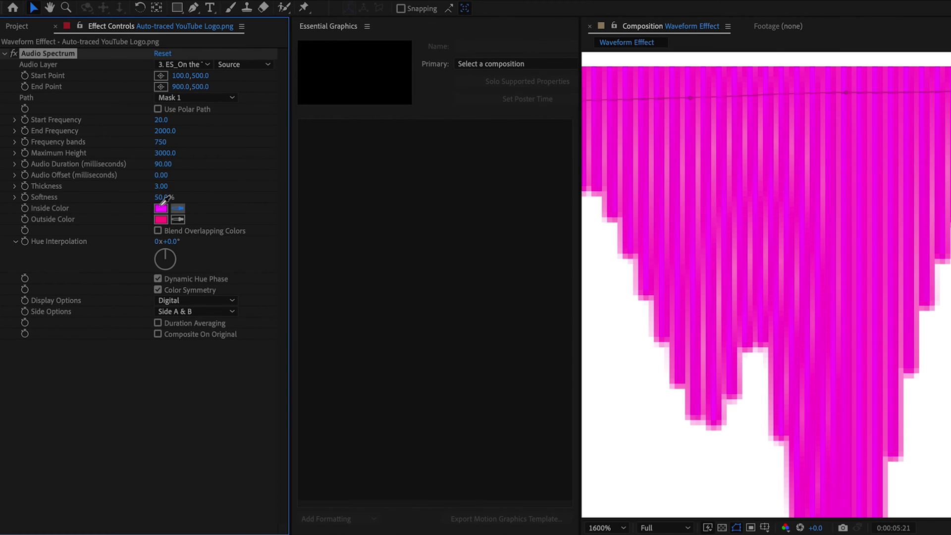
left_click(161, 203)
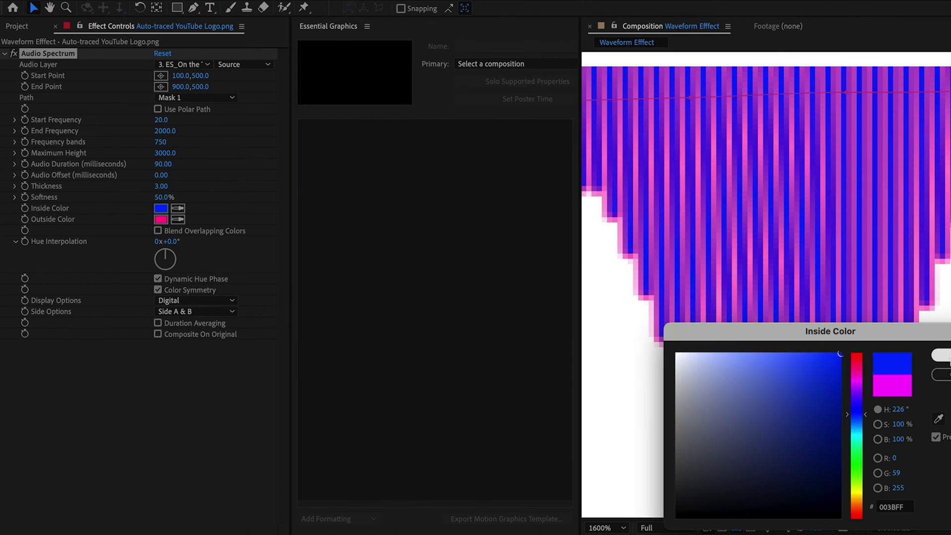
left_click(947, 357)
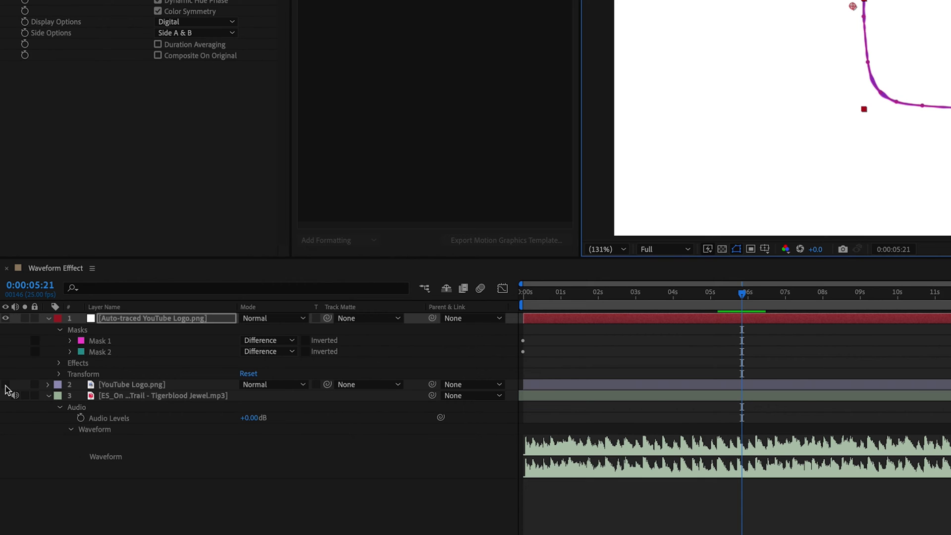
Step: Show the YouTube Logo.png layer and sample its red for the Inside and Outside Colors
left_click(5, 385)
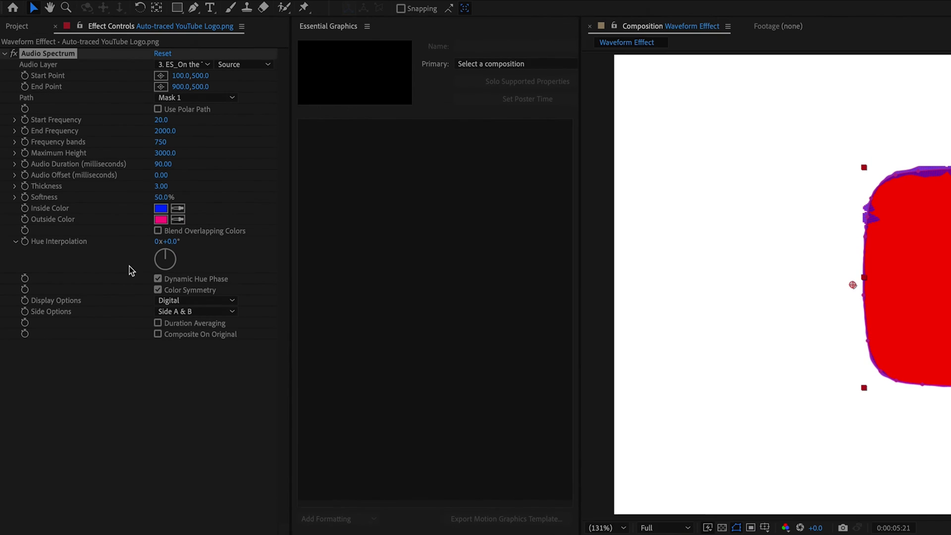
left_click(178, 213)
left_click(907, 277)
left_click(178, 219)
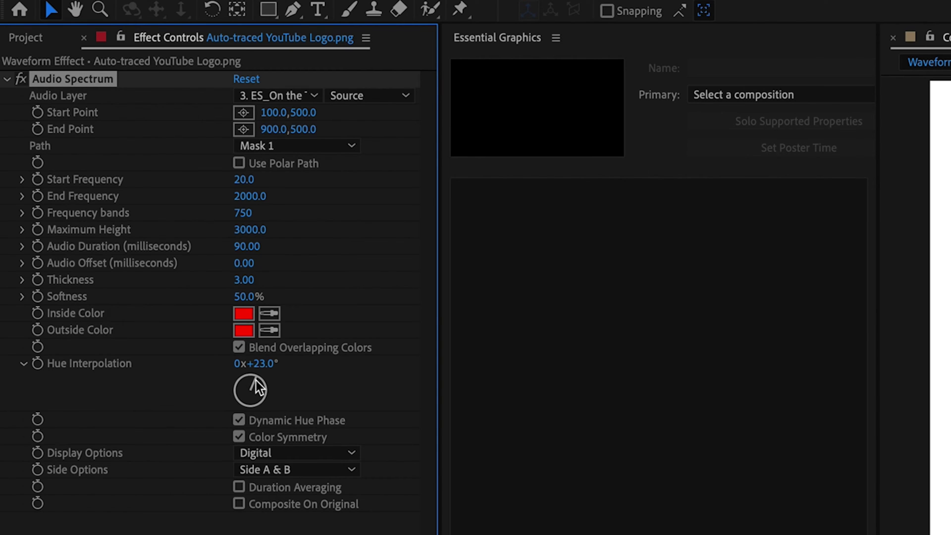
Step: Set Hue Interpolation to 0x+170.0° so the red spikes shift into orange, yellow and green
left_click_drag(256, 381, 949, 299)
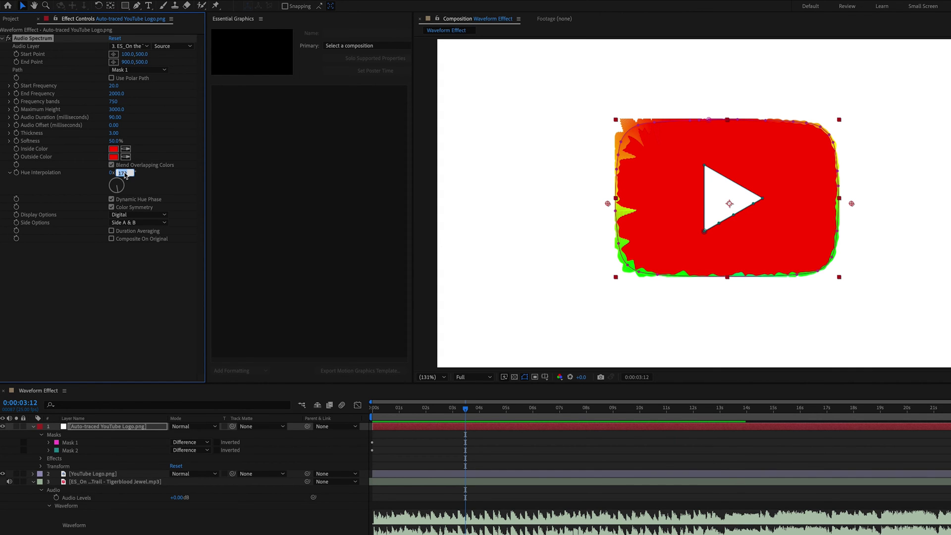
Step: Reset Hue Interpolation to 0 and hide the YouTube Logo.png layer
key("Return")
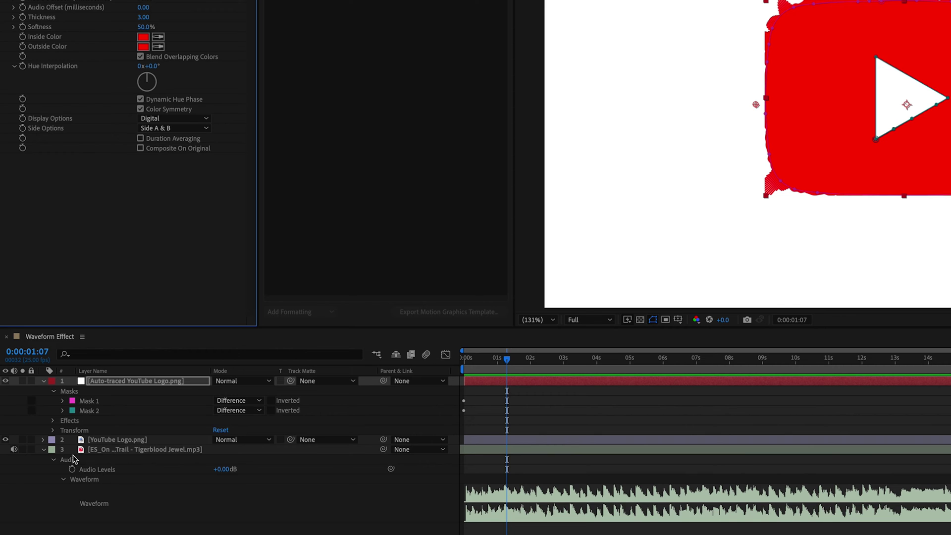
left_click(6, 440)
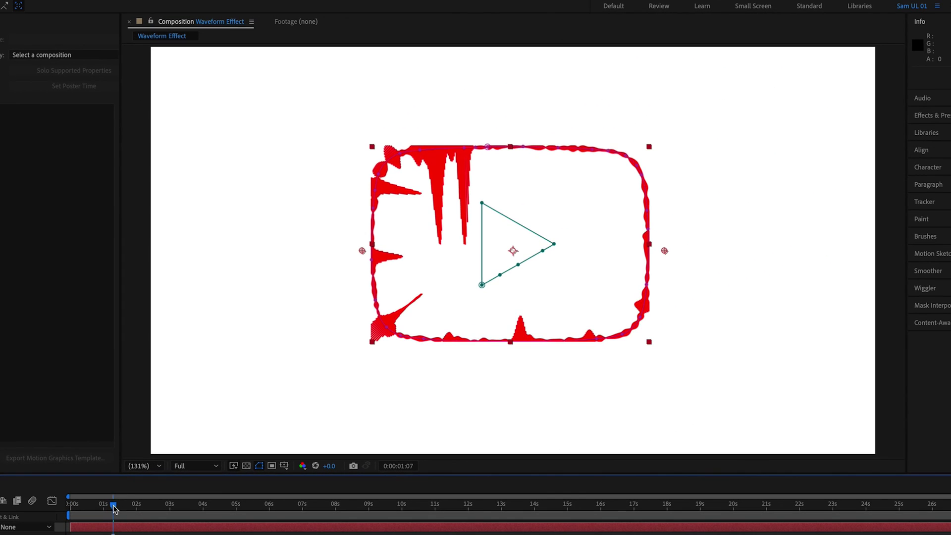
left_click_drag(507, 359, 457, 363)
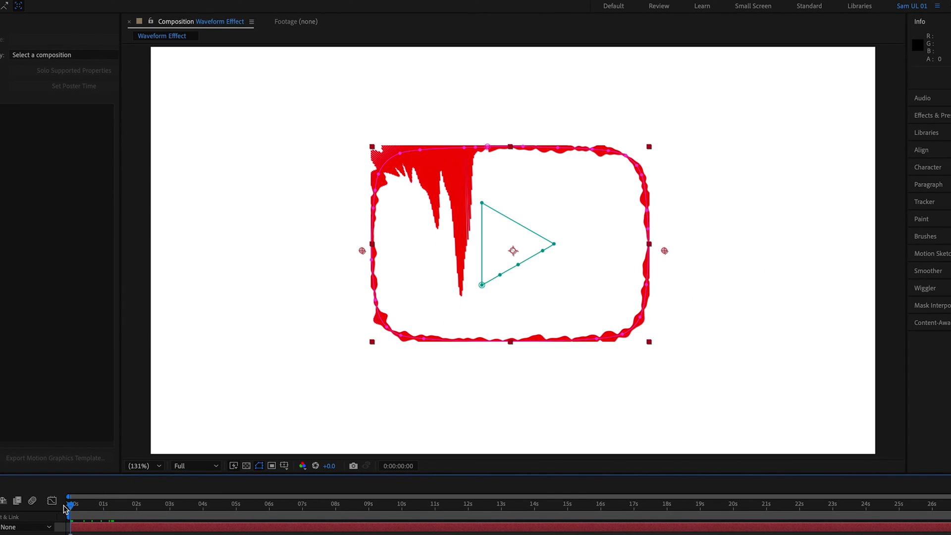
Step: Preview the Analog lines and Analog dots waveform styles, then switch the display to Digital
key("space")
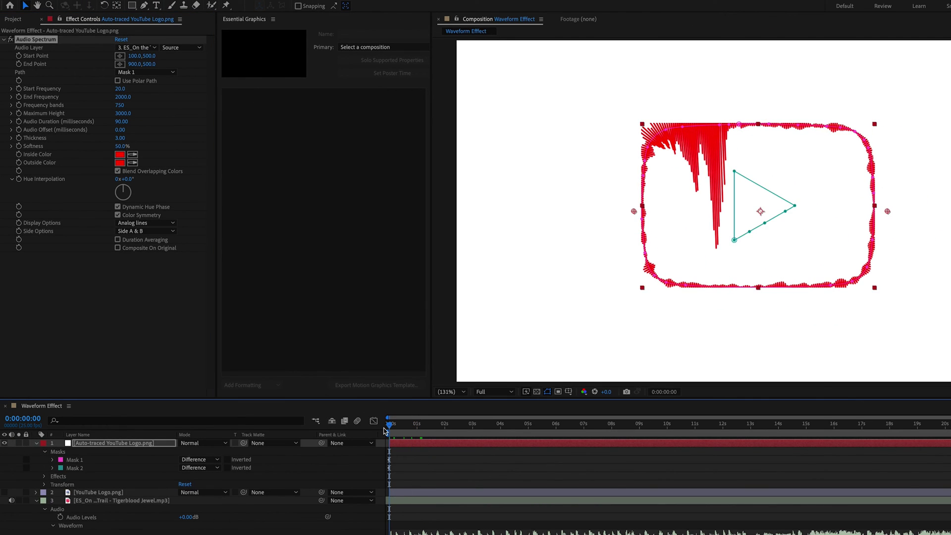
key("space")
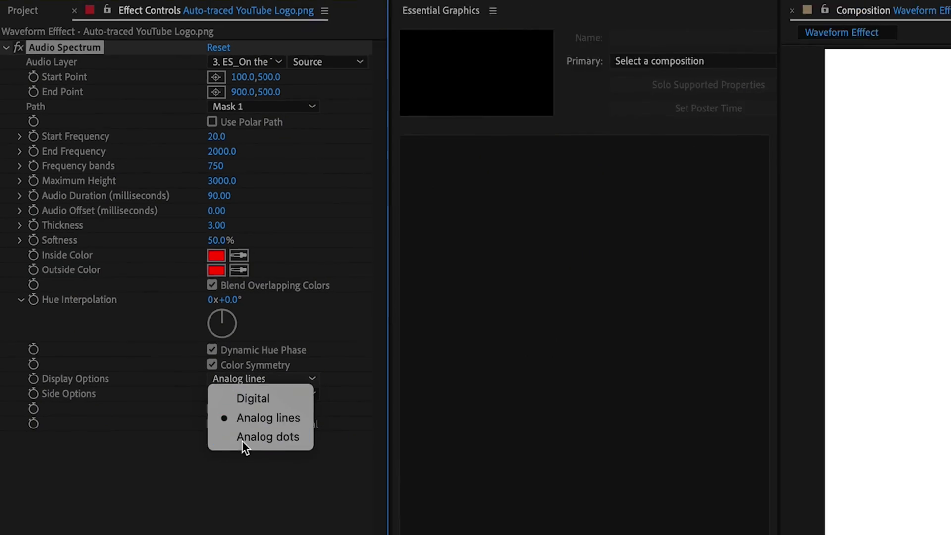
left_click(270, 487)
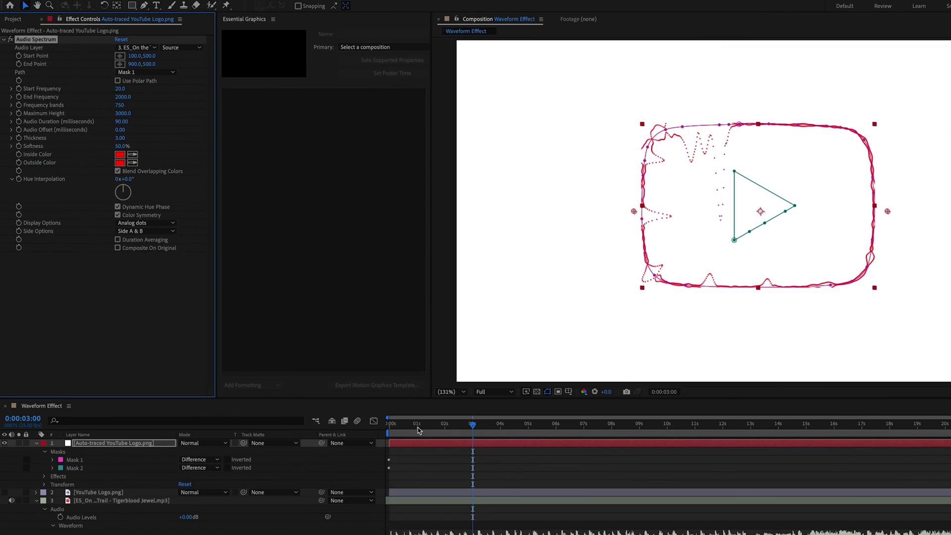
left_click(386, 428)
key("space")
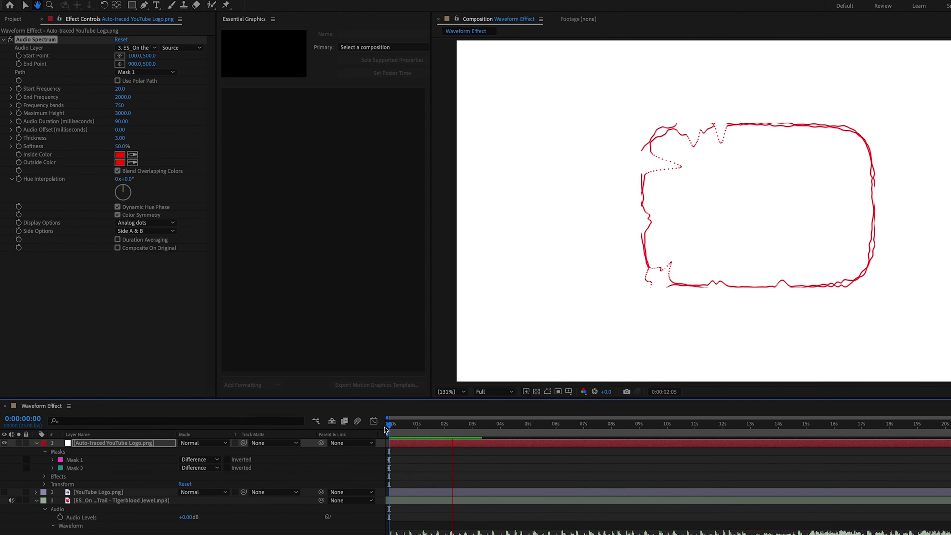
left_click(146, 223)
left_click(147, 236)
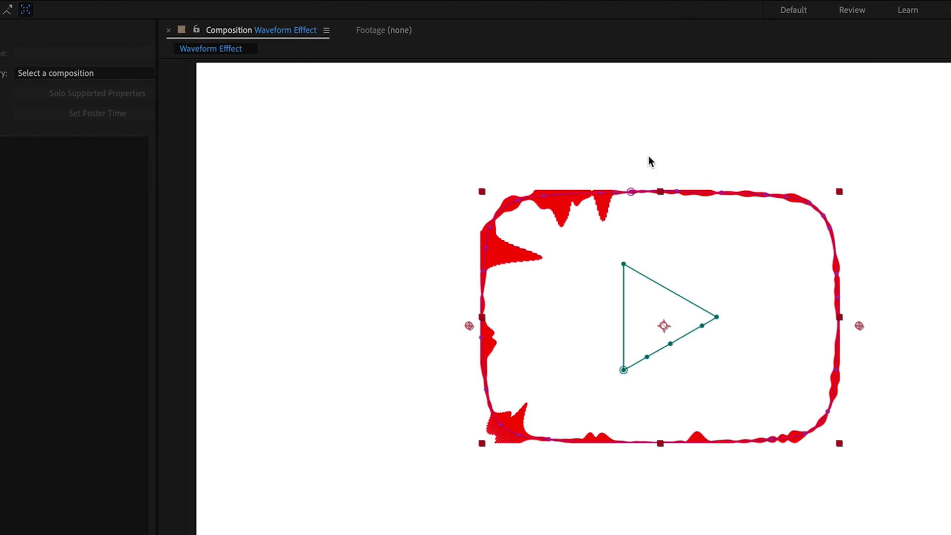
Step: Set the Audio Spectrum Side Options to Side B so the spikes draw on one side only
scroll(514, 268, "down", 1)
scroll(545, 267, "up", 1)
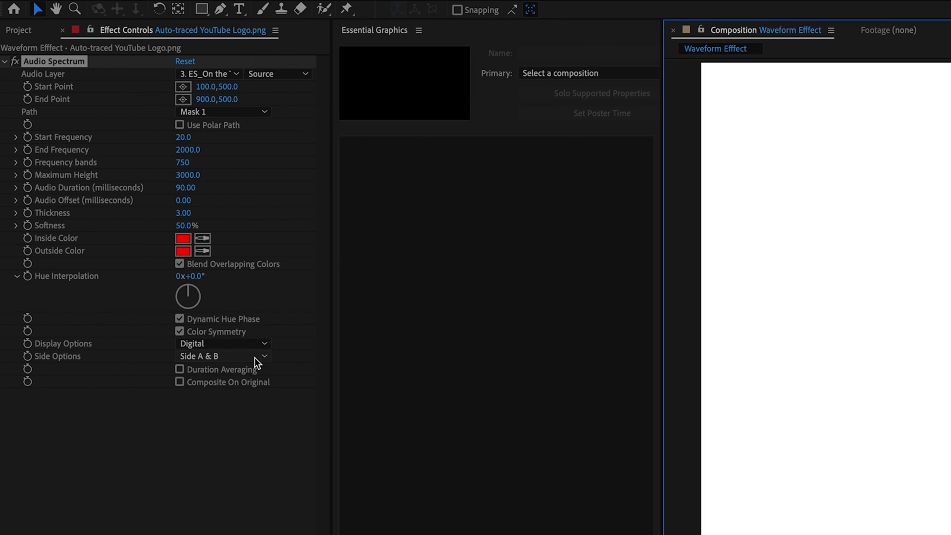
left_click(254, 357)
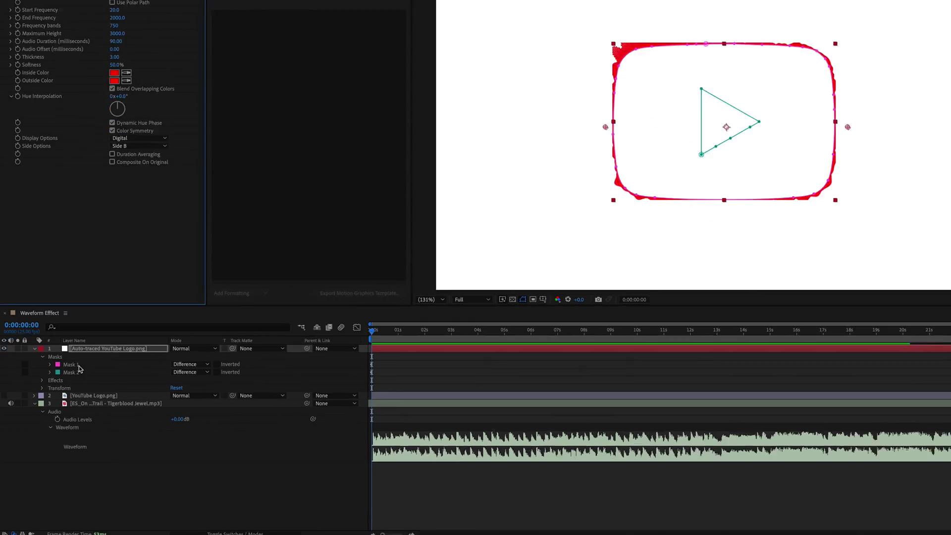
Step: Invert Mask 1 on the traced logo layer and set Maximum Height to 2000
left_click(67, 382)
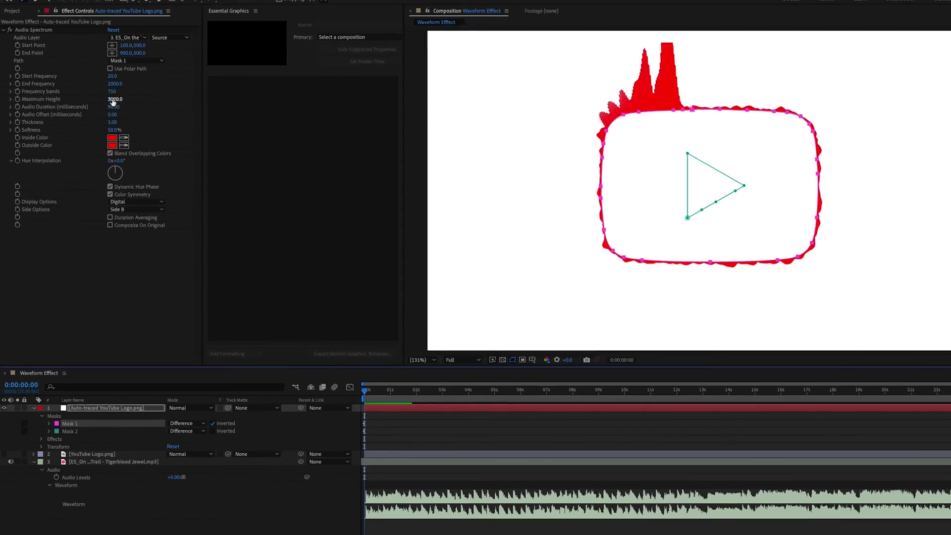
left_click(103, 87)
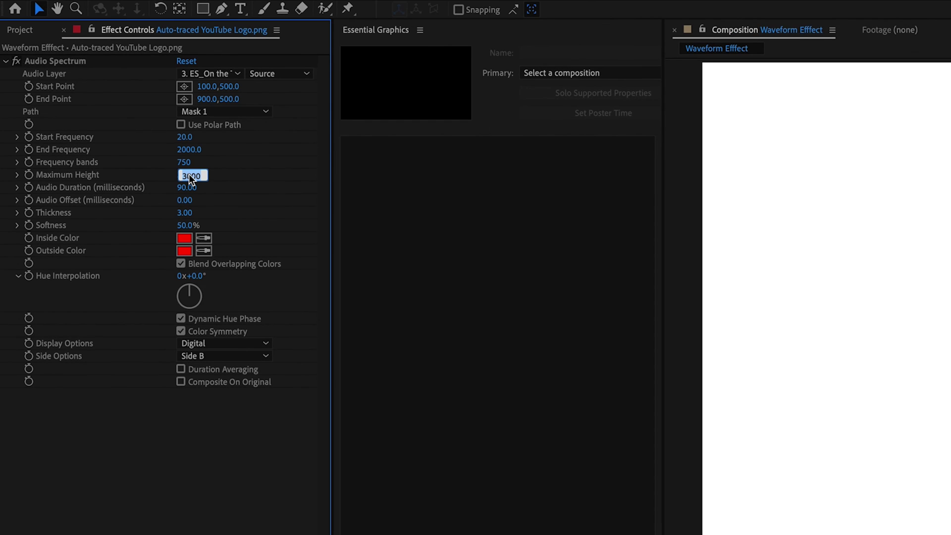
type("2000")
key("Return")
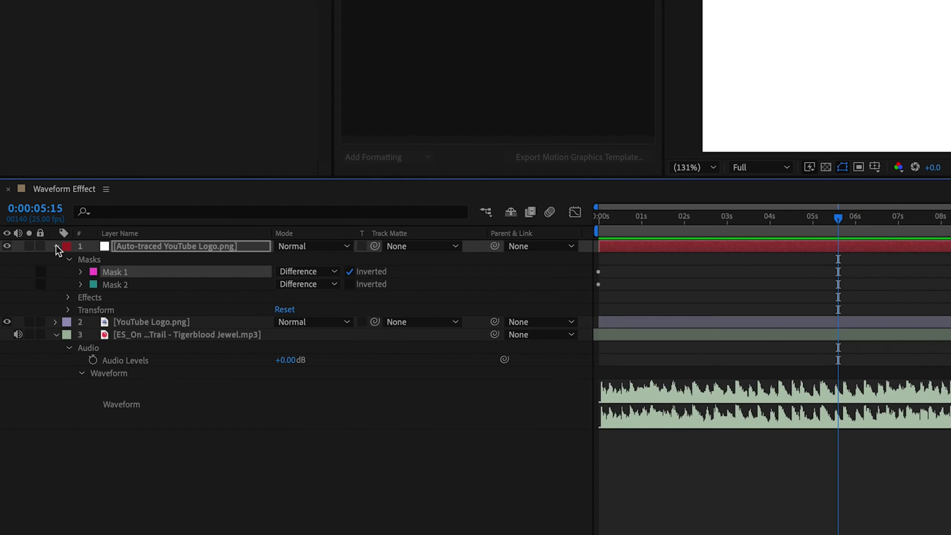
Step: Collapse and duplicate the traced logo layer
left_click(49, 281)
left_click(127, 280)
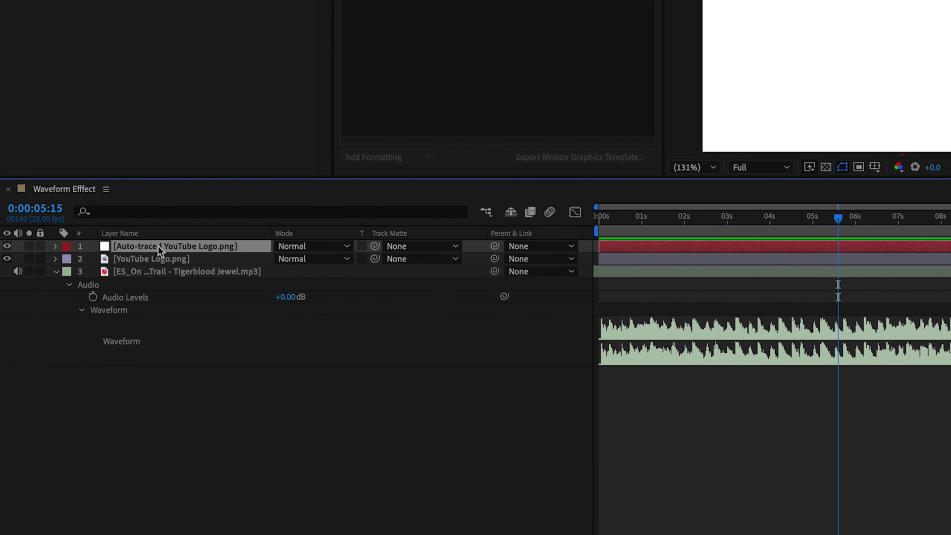
key("ctrl+d")
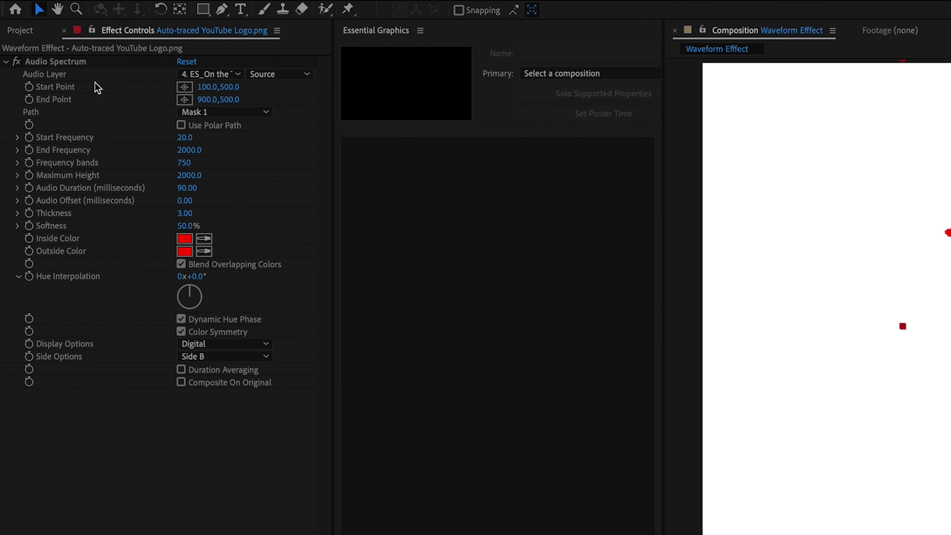
Step: Set the copy's Audio Spectrum Path to Mask 2 and change its Side Options
left_click(260, 112)
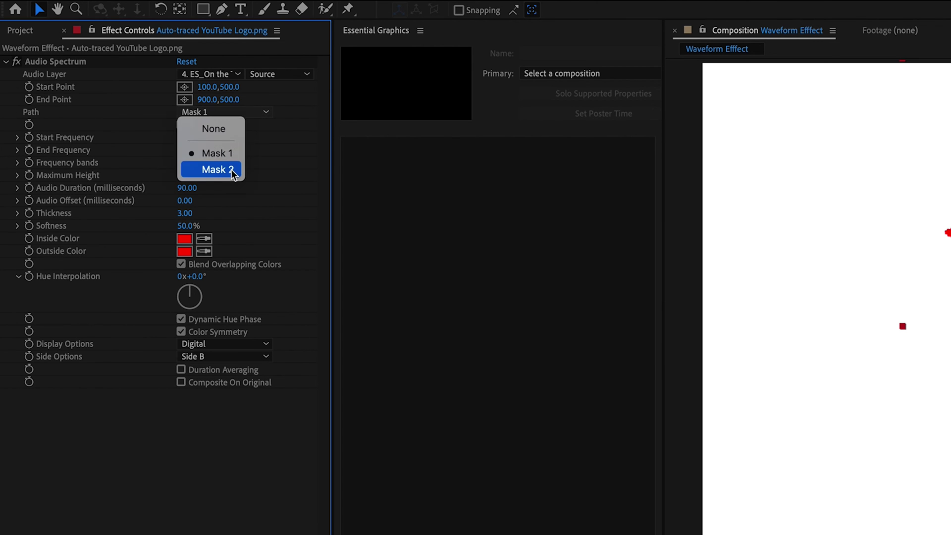
left_click(227, 358)
left_click(227, 375)
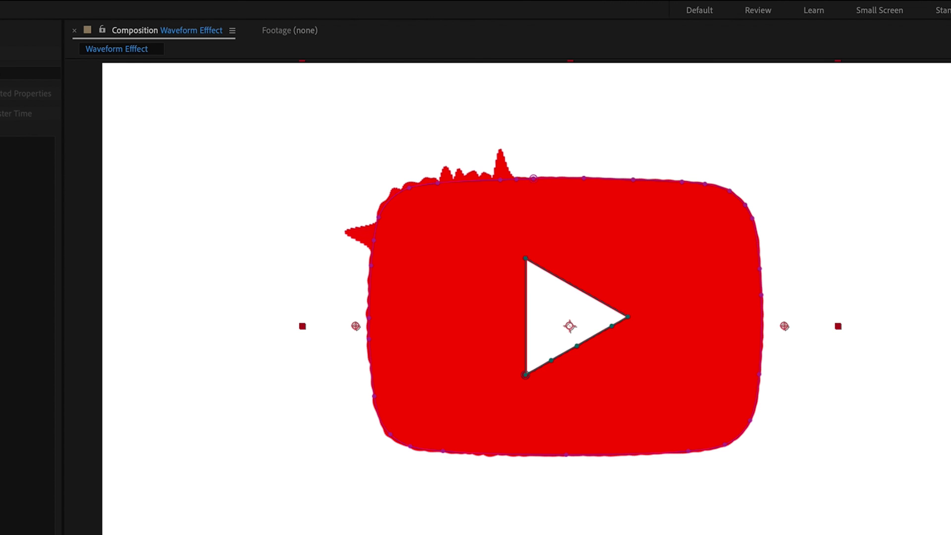